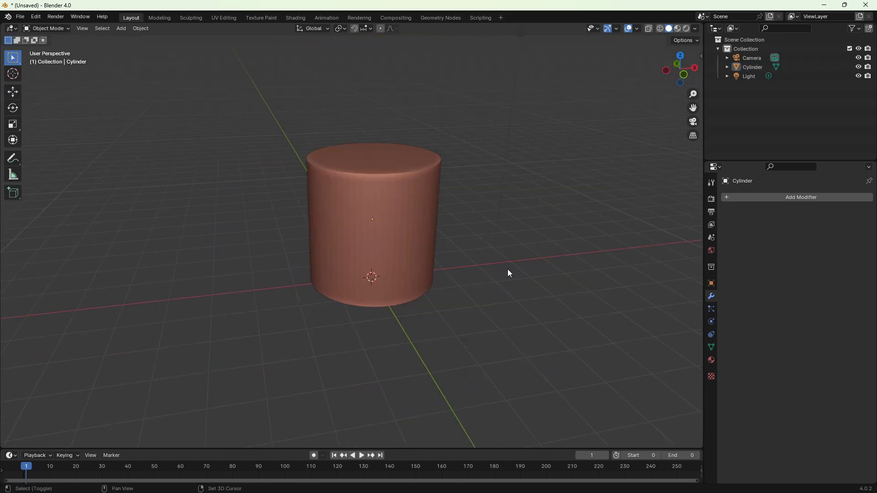
Step: Add a text object at the origin and set its X rotation to 90°
{"action": "key", "text": "shift+a"}
{"action": "left_click", "coordinate": [498, 270]}
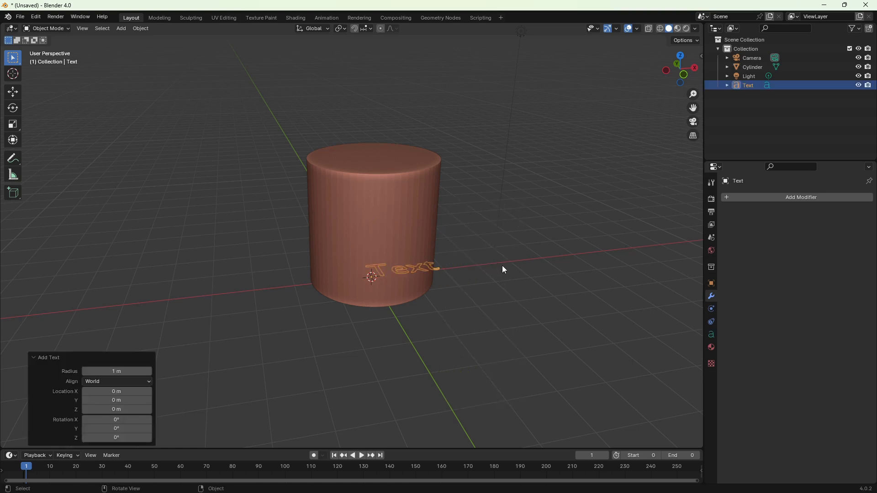
{"action": "double_click", "coordinate": [117, 420]}
{"action": "type", "text": "90"}
{"action": "key", "text": "Return"}
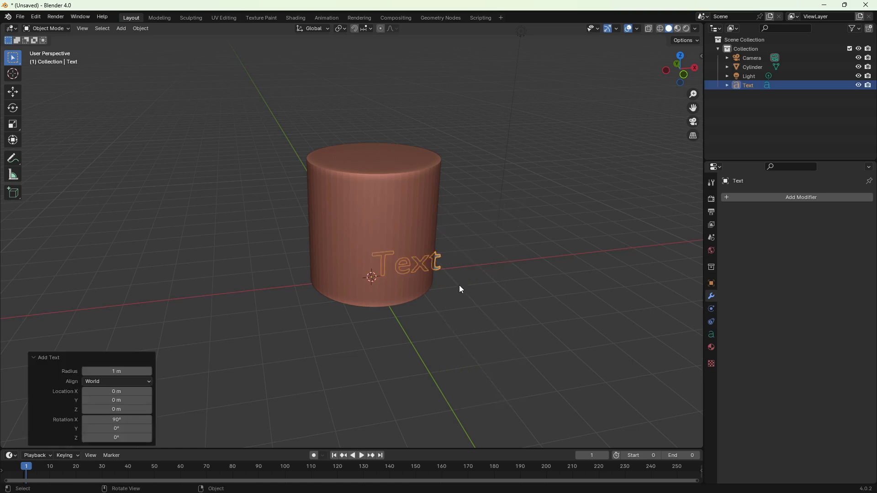
Step: Move the text about -2.92 m along Y and about 1.3 m up Z, then shift it along X to centre it before the cylinder
{"action": "key", "text": "shift+space"}
{"action": "key", "text": "g"}
{"action": "left_click_drag", "start_coordinate": [384, 268], "coordinate": [412, 323]}
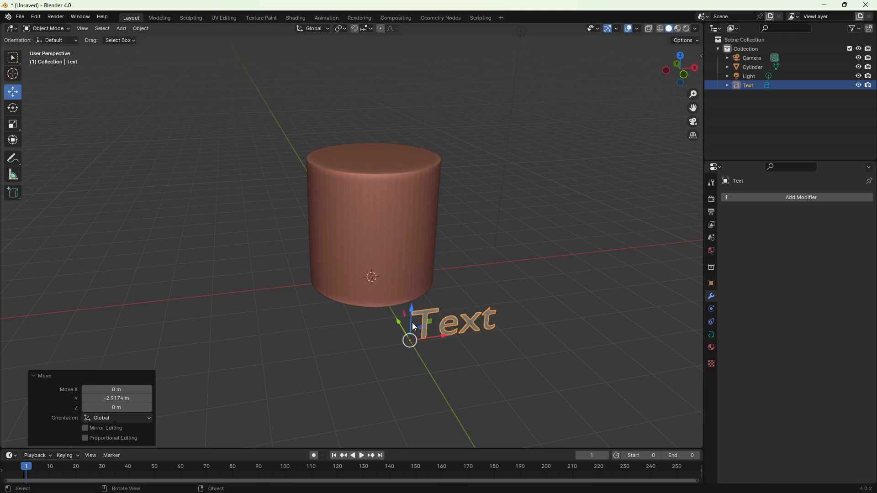
{"action": "key", "text": "KP_1"}
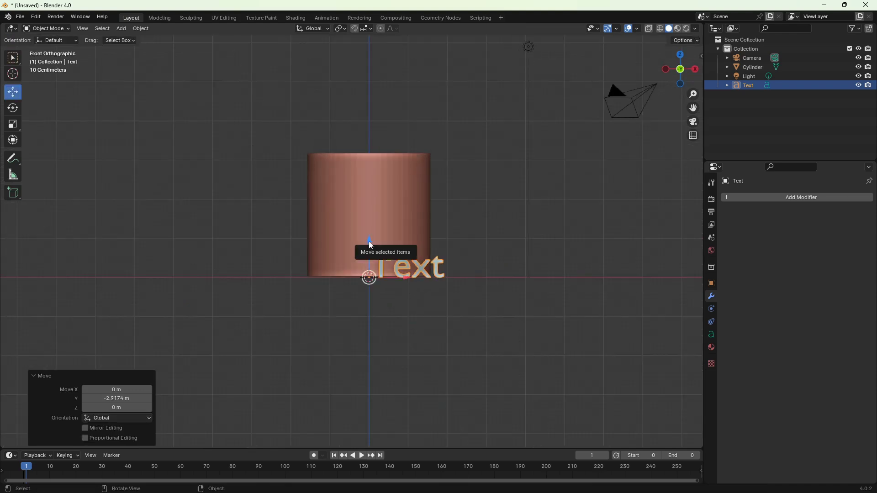
{"action": "left_click_drag", "start_coordinate": [368, 245], "coordinate": [364, 193]}
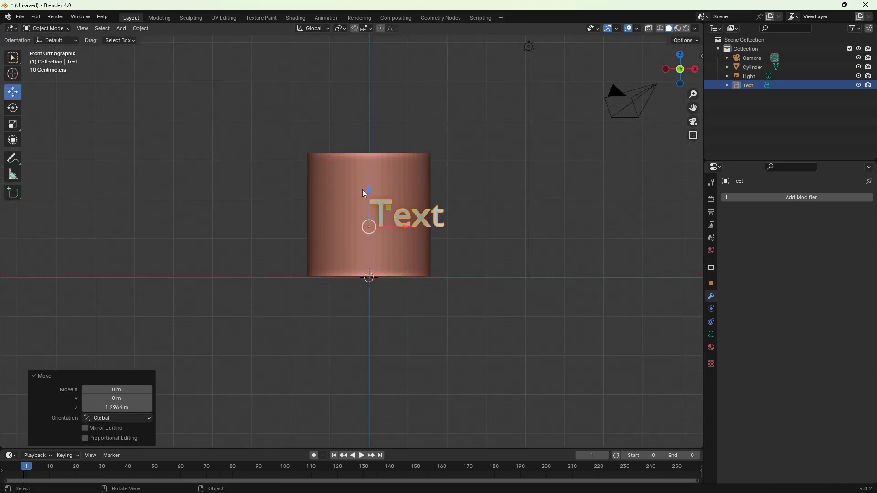
{"action": "left_click_drag", "start_coordinate": [399, 226], "coordinate": [360, 227]}
{"action": "left_click", "coordinate": [390, 224]}
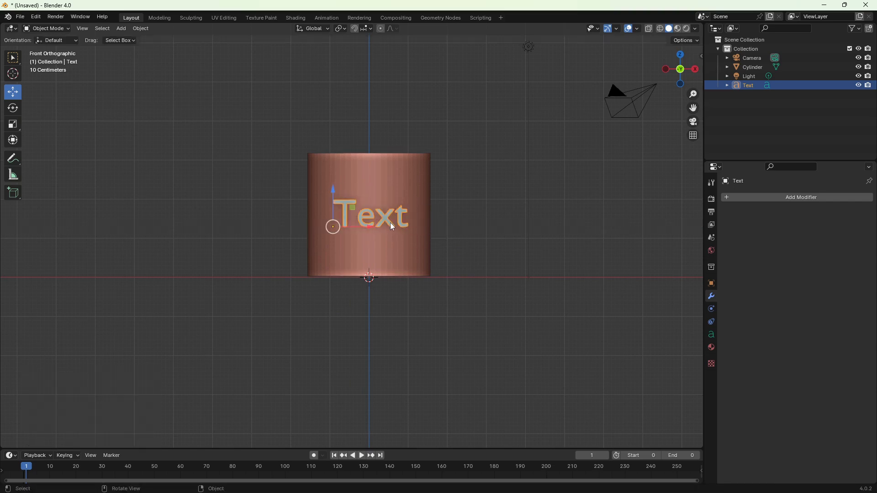
Step: Replace the text object's default wording with "Simple text"
{"action": "key", "text": "Tab"}
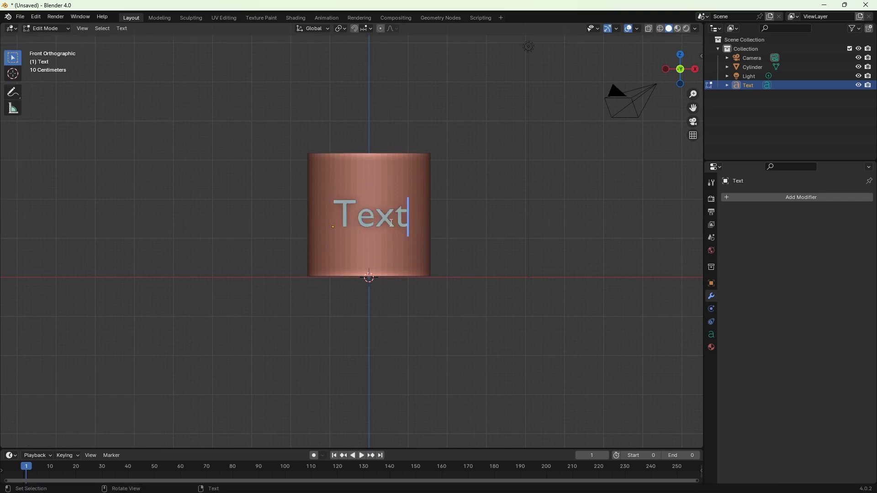
{"action": "key", "text": "BackSpace"}
{"action": "key", "text": "BackSpace"}
{"action": "key", "text": "BackSpace"}
{"action": "key", "text": "BackSpace"}
{"action": "type", "text": "S"}
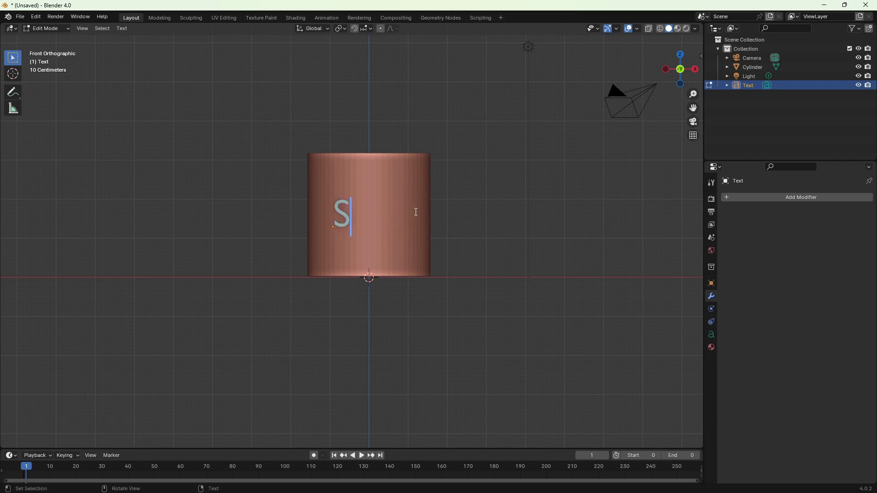
{"action": "type", "text": "imple text"}
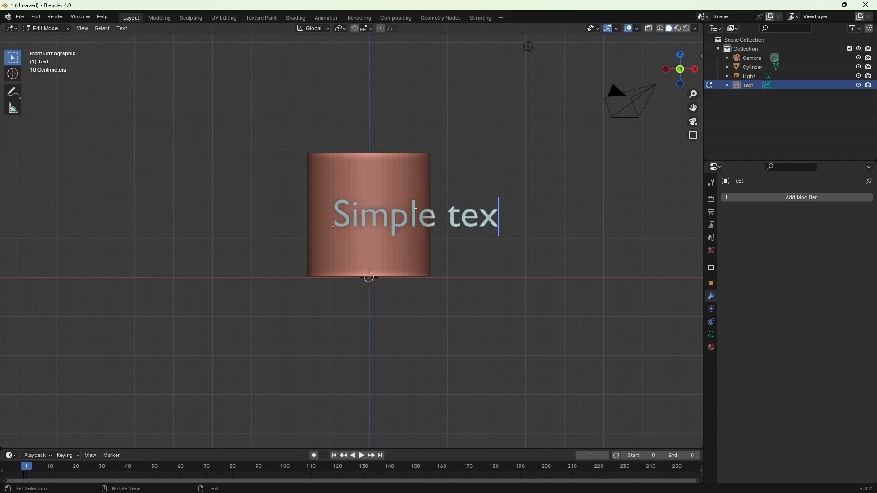
{"action": "key", "text": "Tab"}
Step: Scale the text to about 0.683 and move it about -0.62 m along X to centre it on the cylinder
{"action": "key", "text": "s"}
{"action": "left_click", "coordinate": [424, 230]}
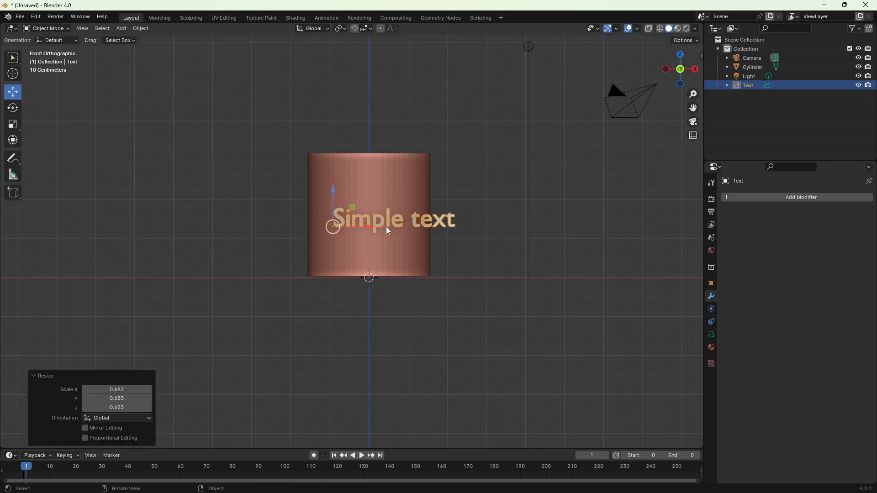
{"action": "key", "text": "g"}
{"action": "key", "text": "x"}
{"action": "left_click", "coordinate": [335, 226]}
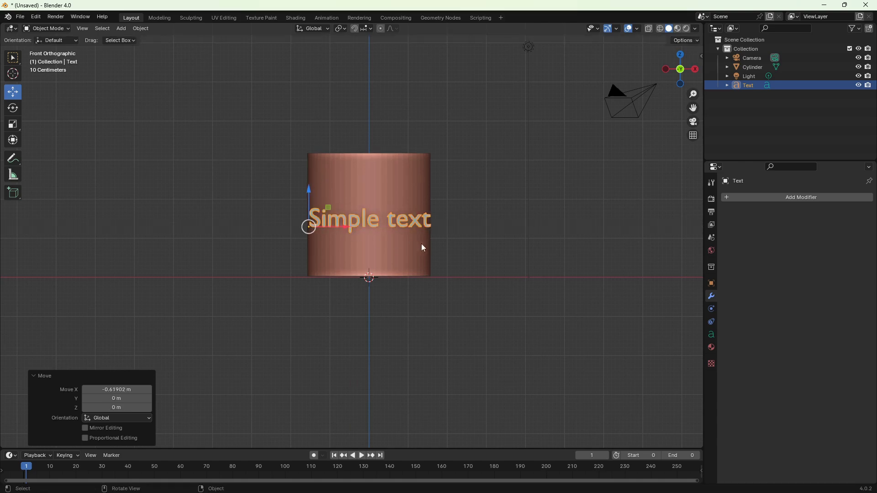
Step: Scale the cylinder up uniformly to about 1.142 so it is wider than the text
{"action": "left_click", "coordinate": [421, 183]}
{"action": "key", "text": "s"}
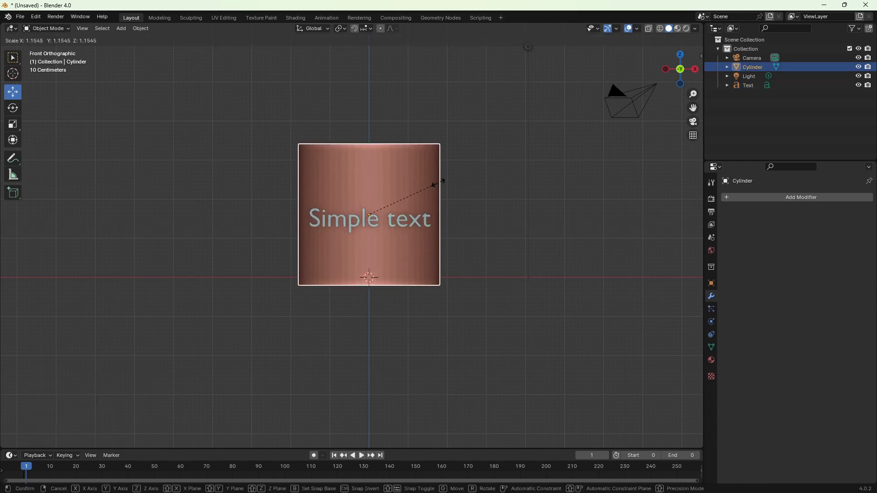
{"action": "left_click", "coordinate": [440, 187]}
Step: Convert the "Simple text" object to a mesh and inspect its geometry in Edit Mode
{"action": "middle_click_drag", "start_coordinate": [462, 207], "coordinate": [510, 226]}
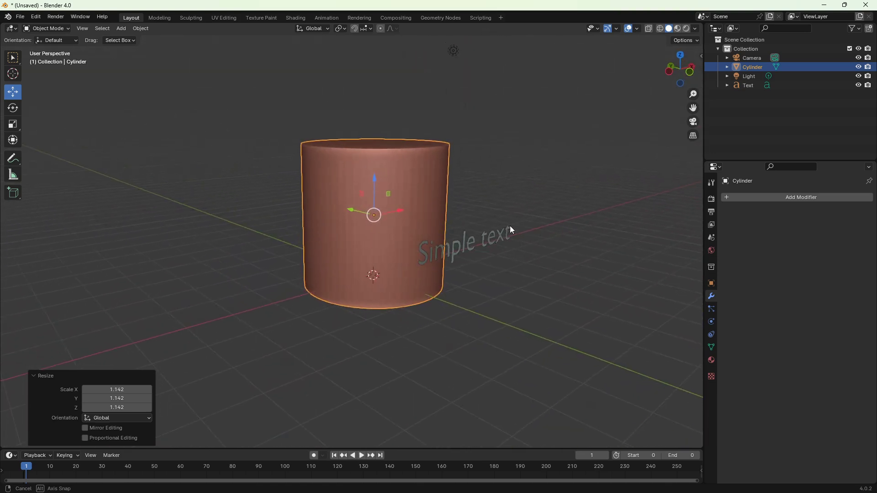
{"action": "scroll", "coordinate": [532, 230], "scroll_direction": "up", "scroll_amount": 3}
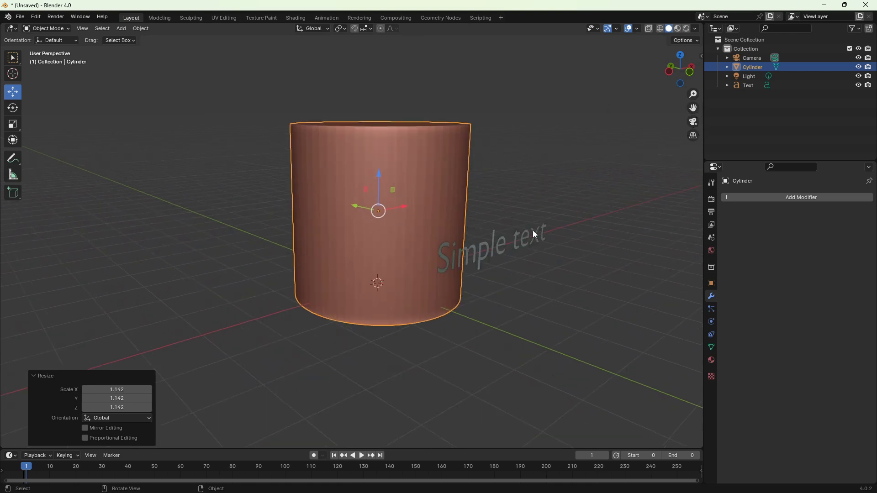
{"action": "middle_click_drag", "start_coordinate": [532, 230], "coordinate": [525, 230]}
{"action": "left_click", "coordinate": [528, 247]}
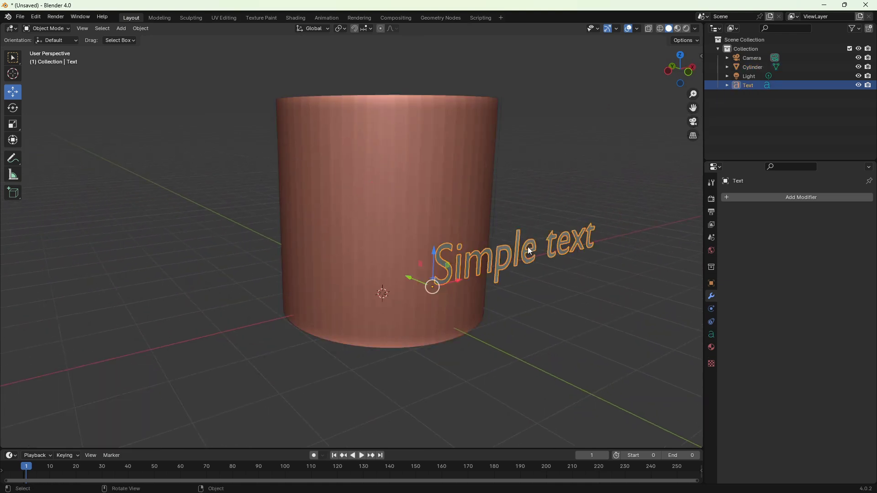
{"action": "left_click", "coordinate": [140, 29]}
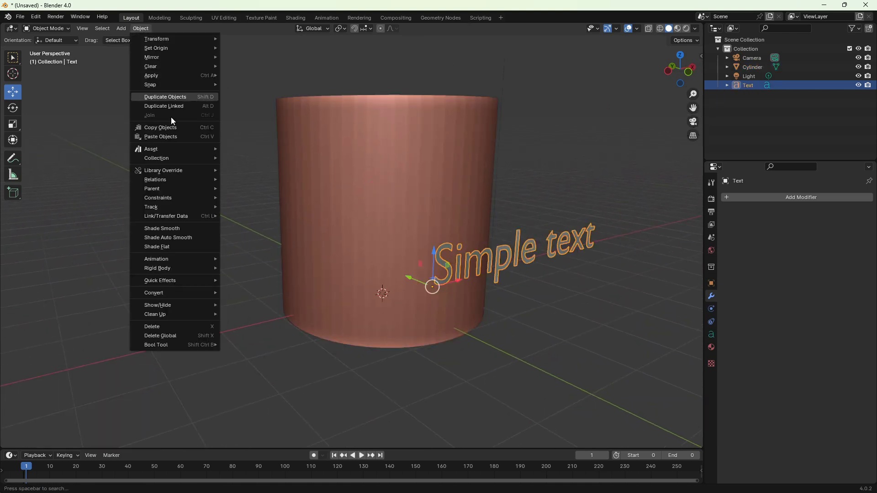
{"action": "mouse_move", "coordinate": [171, 295]}
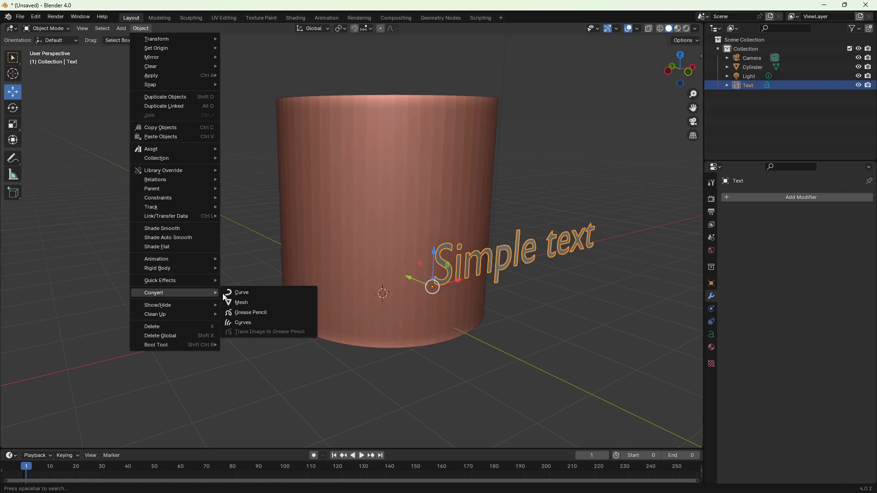
{"action": "left_click", "coordinate": [242, 303]}
{"action": "middle_click_drag", "start_coordinate": [522, 304], "coordinate": [546, 295]}
{"action": "key", "text": "Tab"}
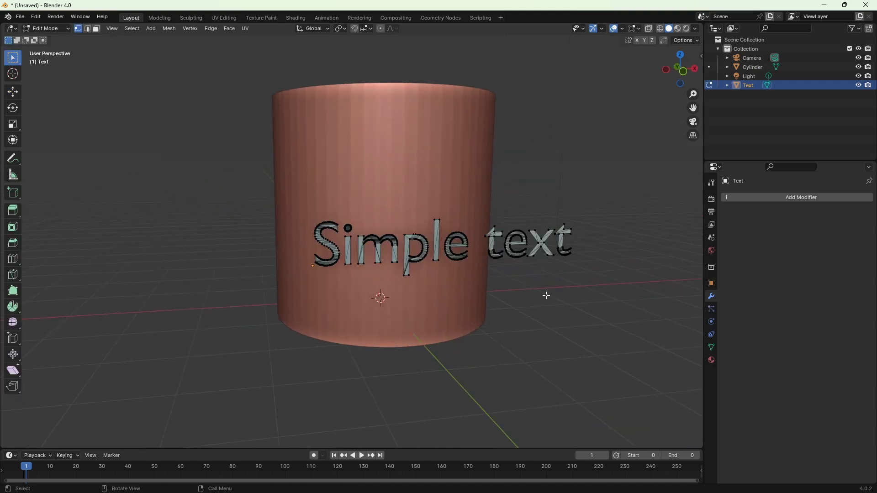
{"action": "scroll", "coordinate": [532, 287], "scroll_direction": "up", "scroll_amount": 2}
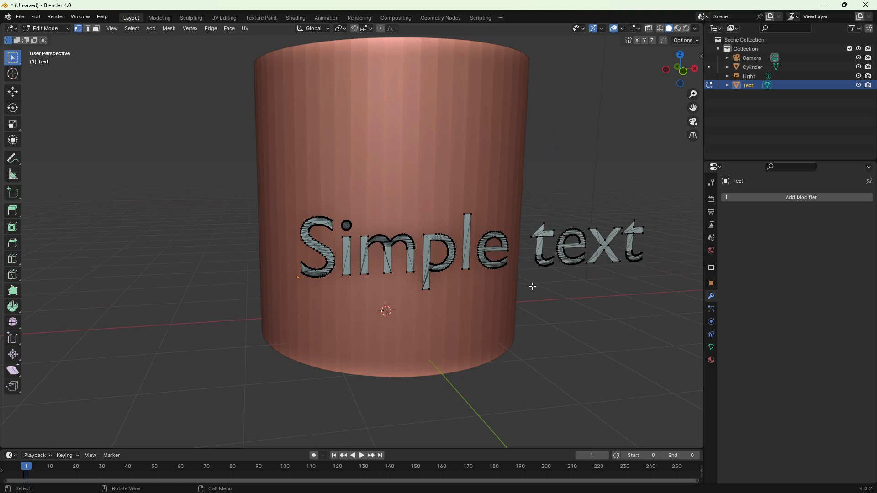
{"action": "key", "text": "Tab"}
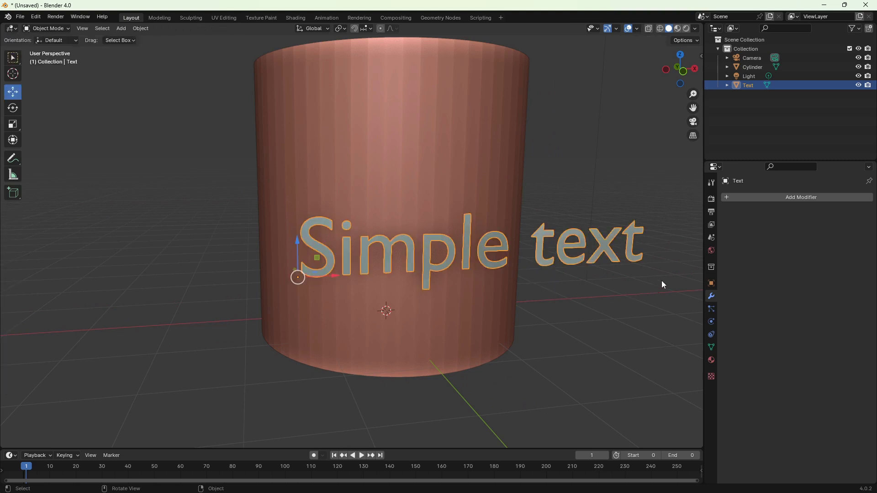
Step: Add a Decimate modifier in Planar mode to the text mesh, apply it and check the simplified geometry
{"action": "left_click", "coordinate": [765, 201]}
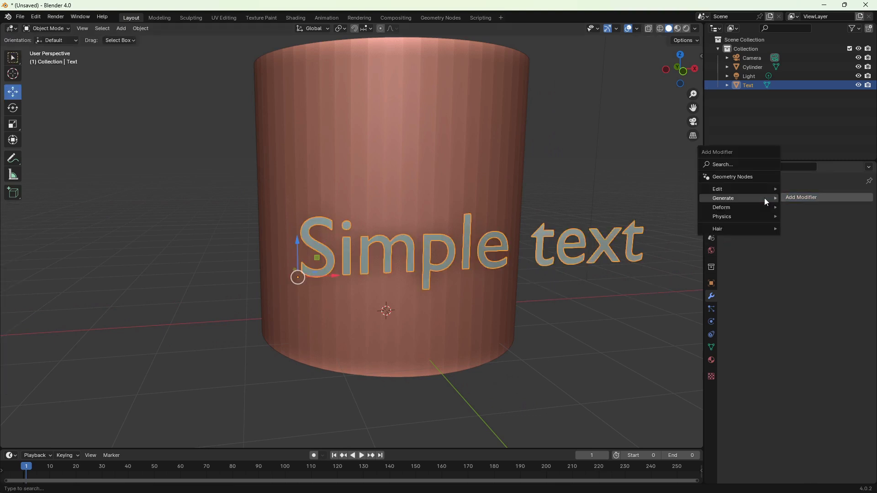
{"action": "mouse_move", "coordinate": [766, 202]}
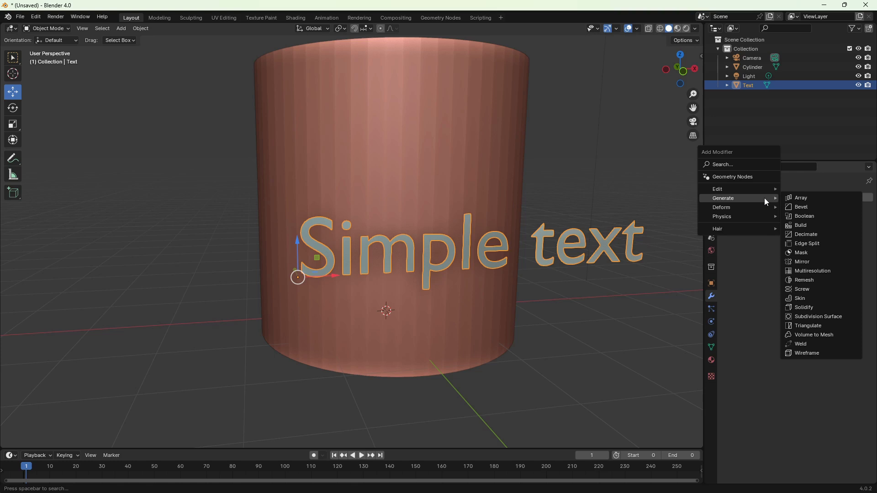
{"action": "left_click", "coordinate": [805, 234]}
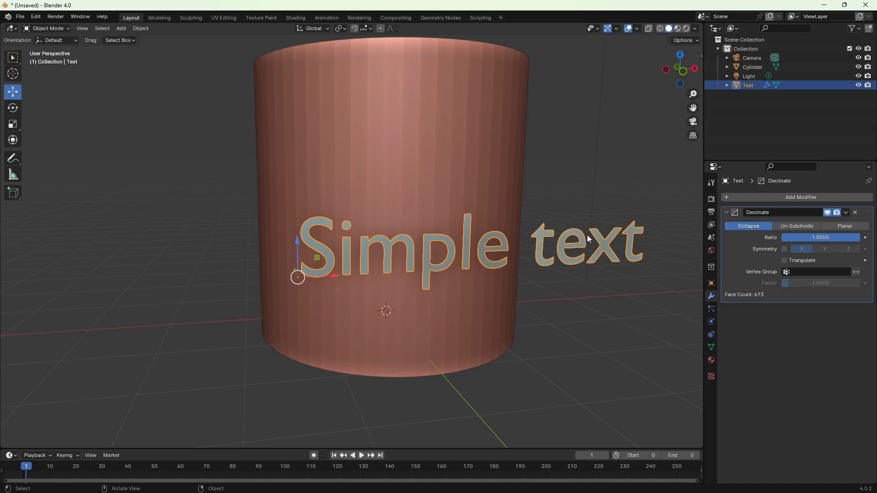
{"action": "left_click", "coordinate": [839, 226]}
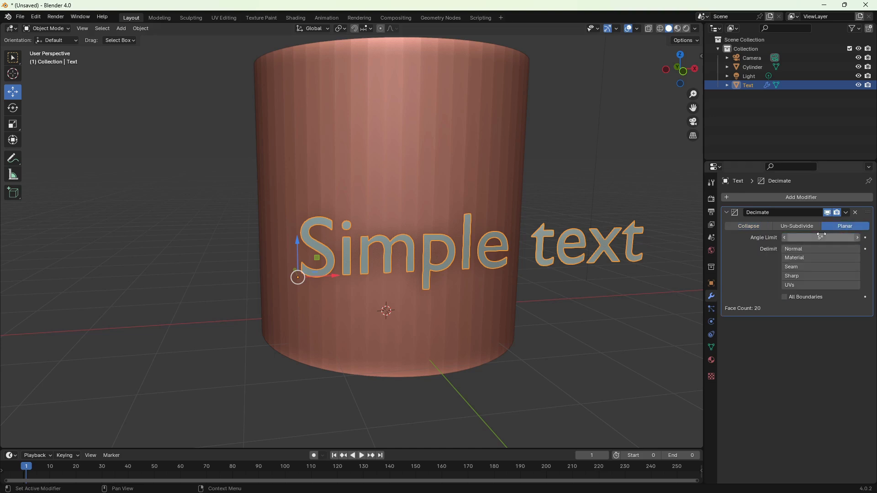
{"action": "left_click", "coordinate": [846, 213]}
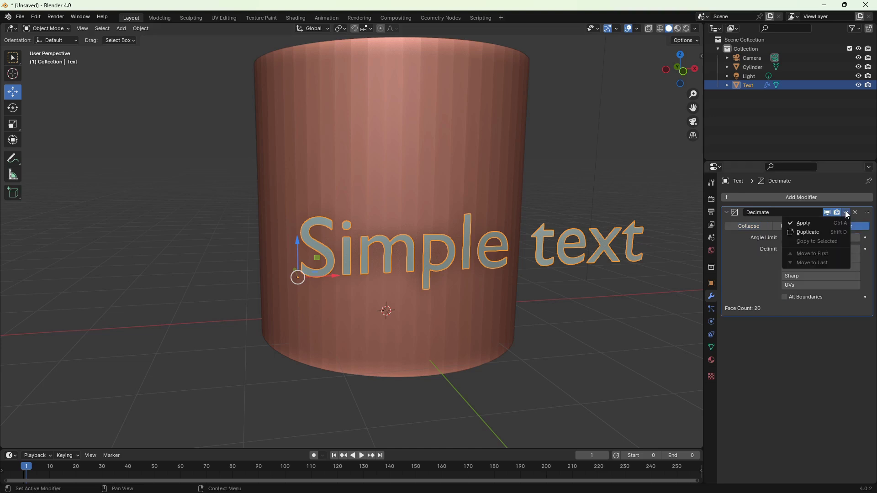
{"action": "left_click", "coordinate": [807, 225]}
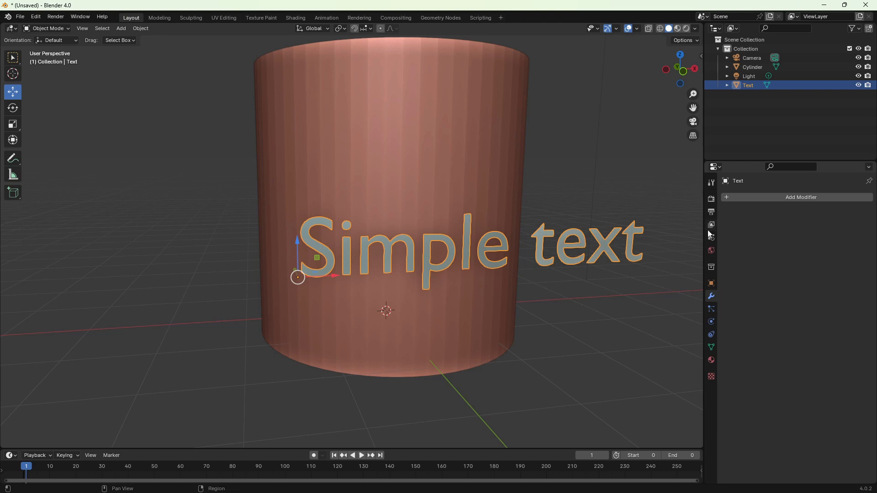
{"action": "key", "text": "Tab"}
{"action": "mouse_move", "coordinate": [571, 259]}
{"action": "middle_mouse_down"}
{"action": "mouse_move", "coordinate": [555, 261]}
{"action": "mouse_move", "coordinate": [581, 256]}
{"action": "mouse_move", "coordinate": [578, 264]}
{"action": "middle_mouse_up"}
{"action": "key", "text": "Tab"}
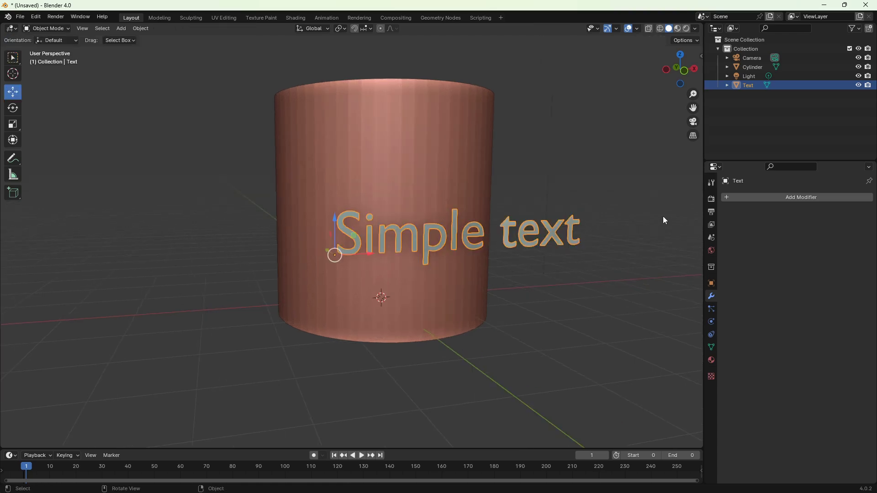
Step: Add a Shrinkwrap modifier to the text with the Project wrap method and the cylinder as target
{"action": "left_click", "coordinate": [788, 199]}
{"action": "mouse_move", "coordinate": [752, 208]}
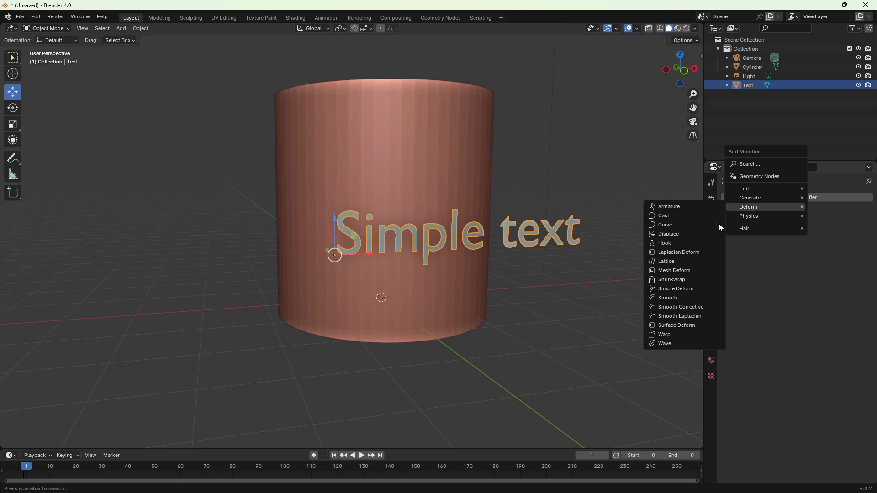
{"action": "left_click", "coordinate": [677, 281]}
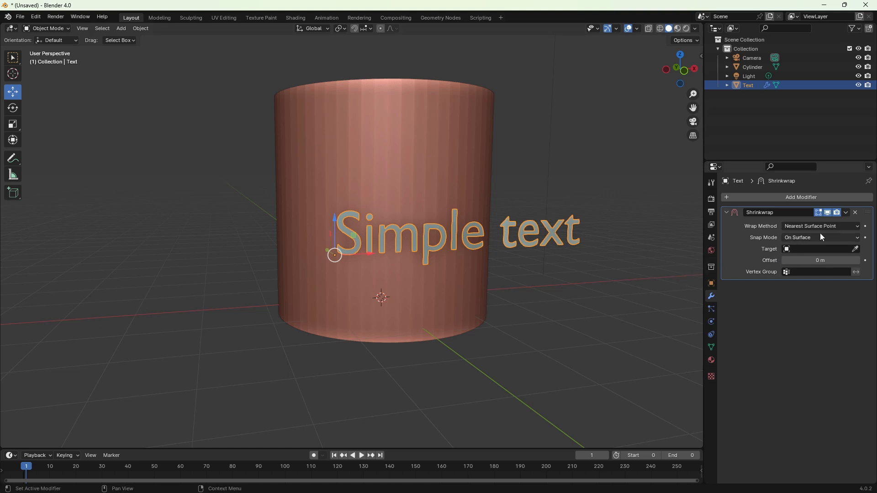
{"action": "left_click", "coordinate": [847, 224]}
{"action": "left_click", "coordinate": [796, 248]}
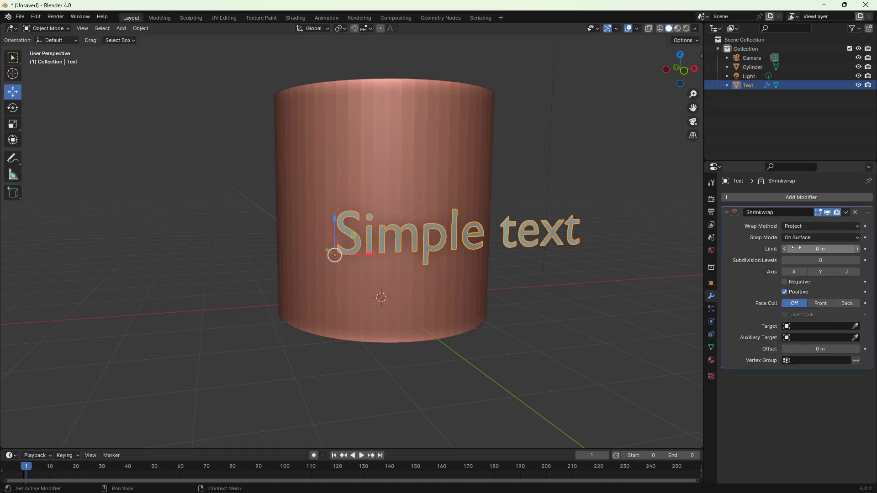
{"action": "left_click", "coordinate": [855, 326]}
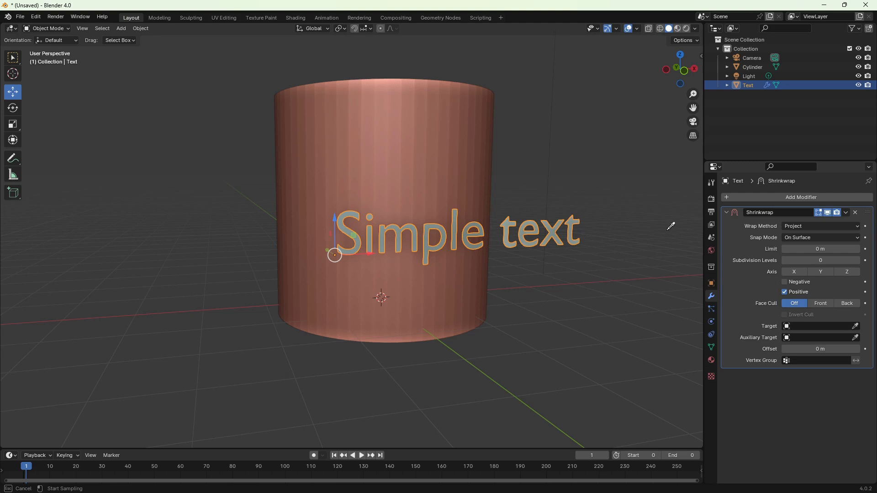
{"action": "left_click", "coordinate": [446, 178]}
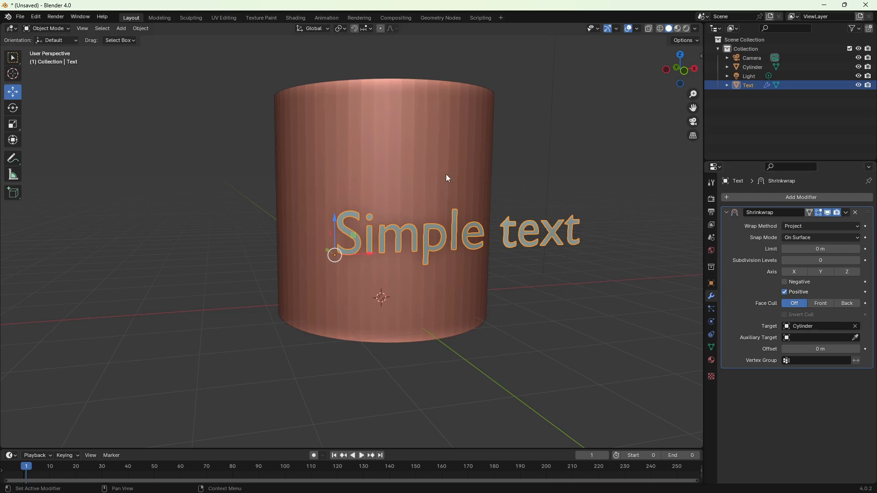
Step: Set the Shrinkwrap projection direction to Negative only, with Positive off, and apply the modifier
{"action": "left_click", "coordinate": [785, 282]}
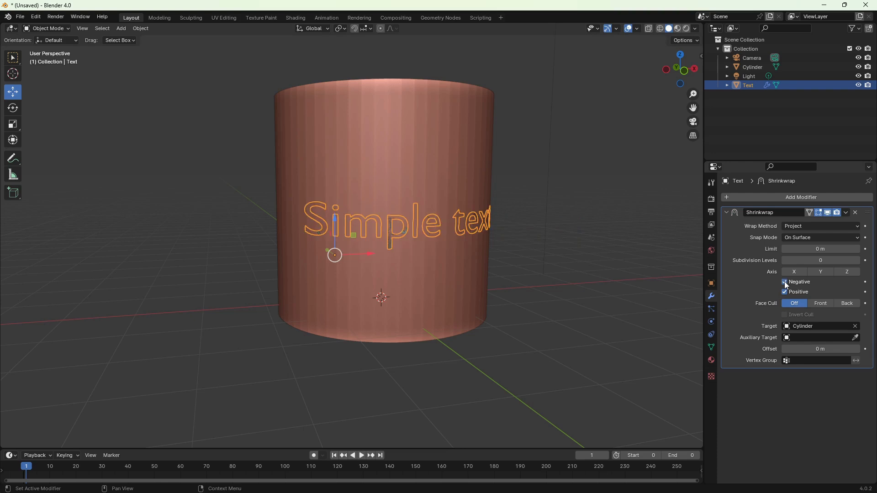
{"action": "left_click", "coordinate": [785, 291]}
{"action": "left_click", "coordinate": [846, 213]}
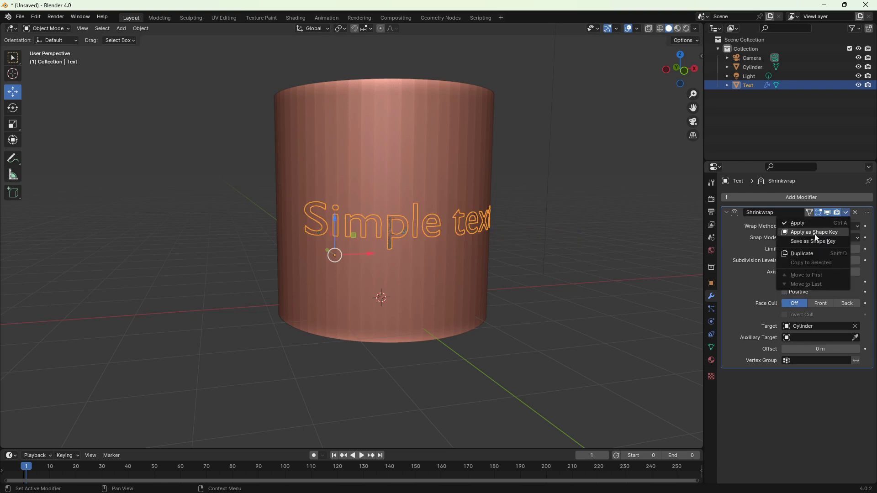
{"action": "left_click", "coordinate": [799, 224]}
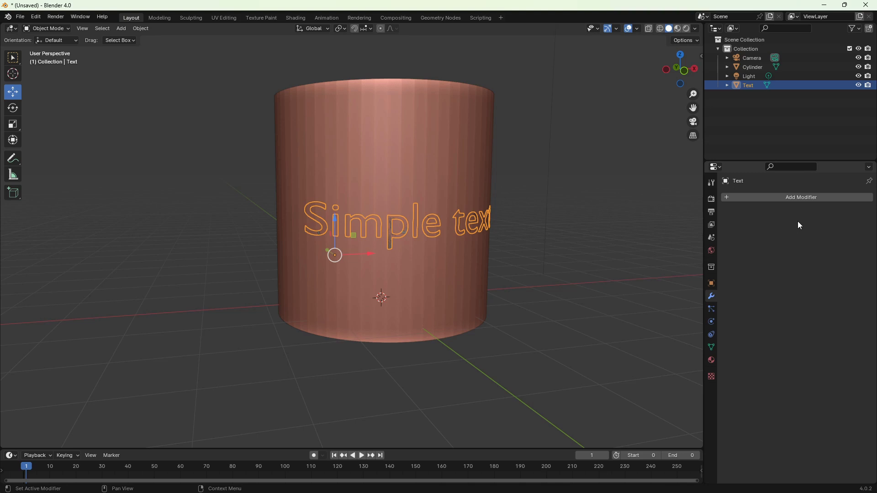
Step: Add a Solidify modifier to the text mesh with a thickness of about 0.24 m and an offset of about 0.092
{"action": "left_click", "coordinate": [798, 199]}
{"action": "mouse_move", "coordinate": [798, 199]}
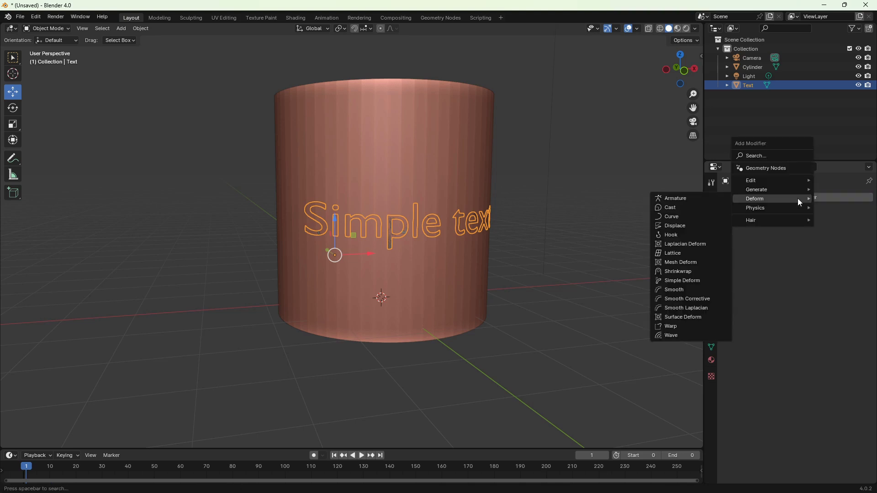
{"action": "mouse_move", "coordinate": [773, 189]}
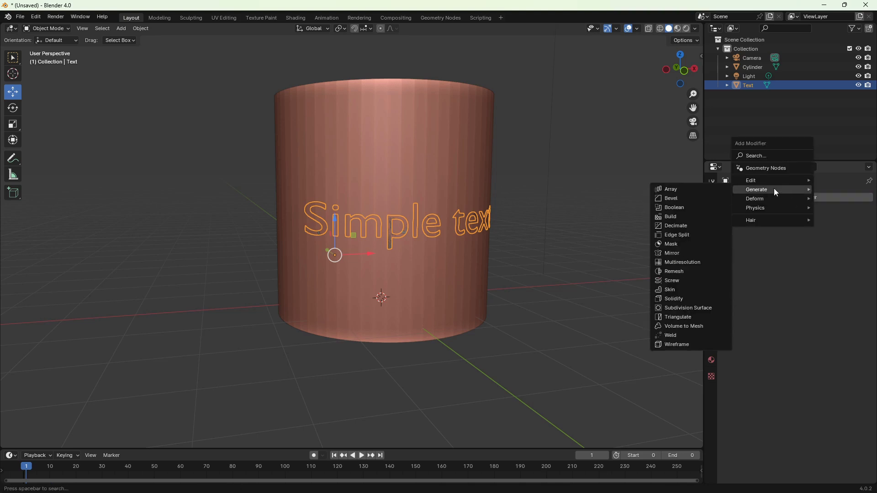
{"action": "left_click", "coordinate": [671, 300]}
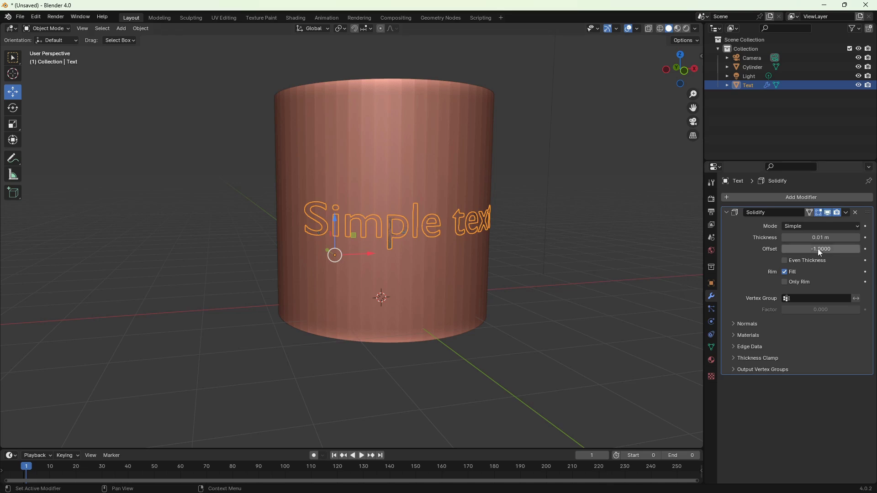
{"action": "left_click_drag", "start_coordinate": [817, 238], "coordinate": [850, 250]}
{"action": "mouse_move", "coordinate": [623, 258]}
{"action": "middle_mouse_down"}
{"action": "mouse_move", "coordinate": [610, 261]}
{"action": "mouse_move", "coordinate": [615, 255]}
{"action": "middle_mouse_up"}
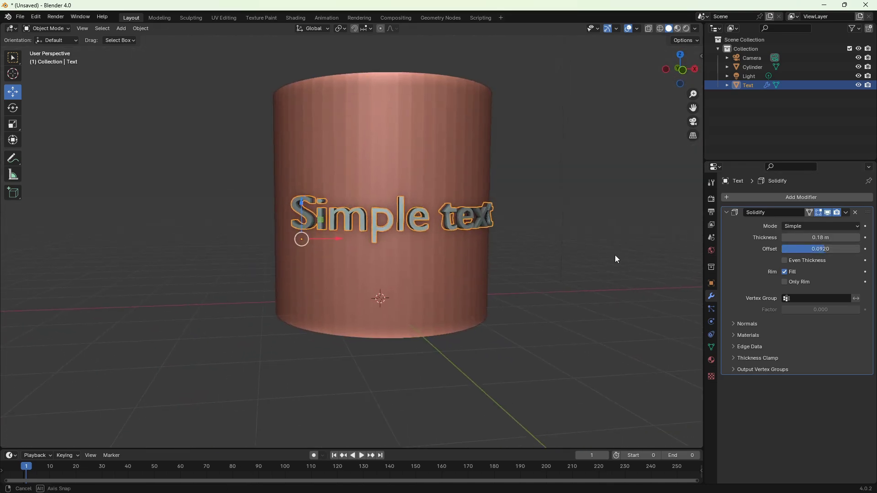
{"action": "left_click_drag", "start_coordinate": [821, 238], "coordinate": [836, 238]}
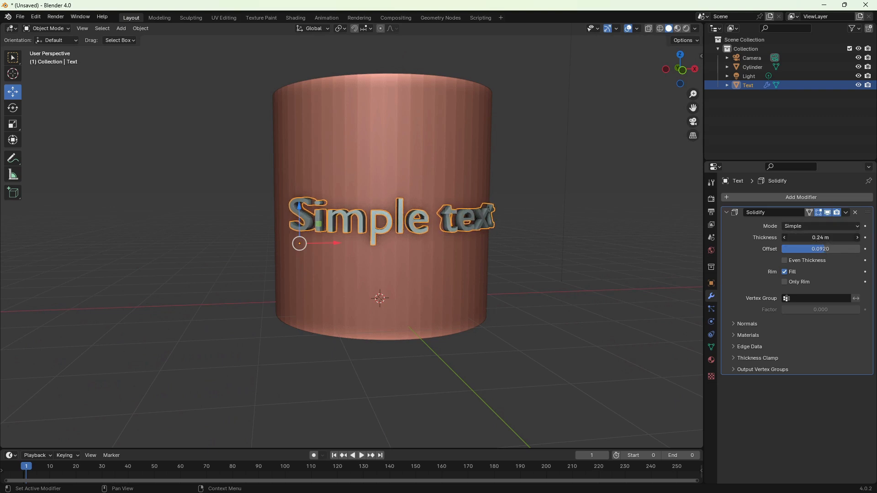
Step: Apply the Solidify modifier to the text, deselect it and check the raised letters around the cylinder
{"action": "left_click", "coordinate": [846, 212]}
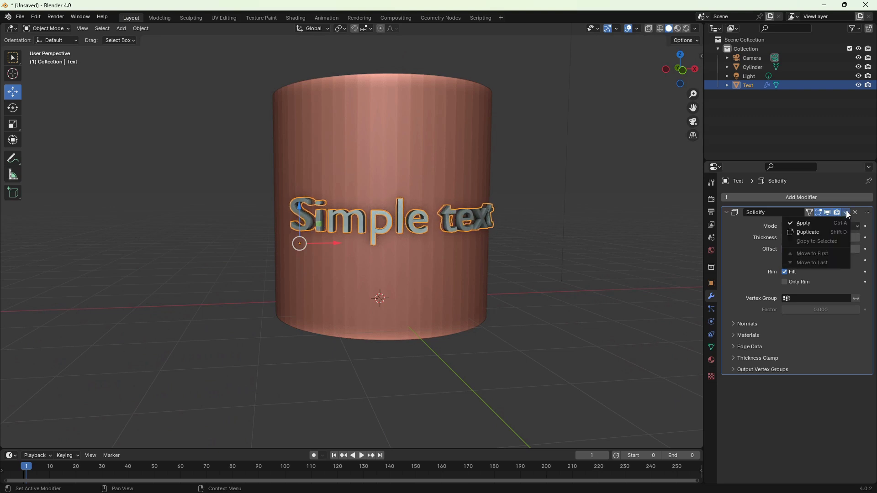
{"action": "left_click", "coordinate": [804, 223]}
{"action": "middle_click_drag", "start_coordinate": [634, 255], "coordinate": [585, 269]}
{"action": "scroll", "coordinate": [577, 267], "scroll_direction": "up", "scroll_amount": 2}
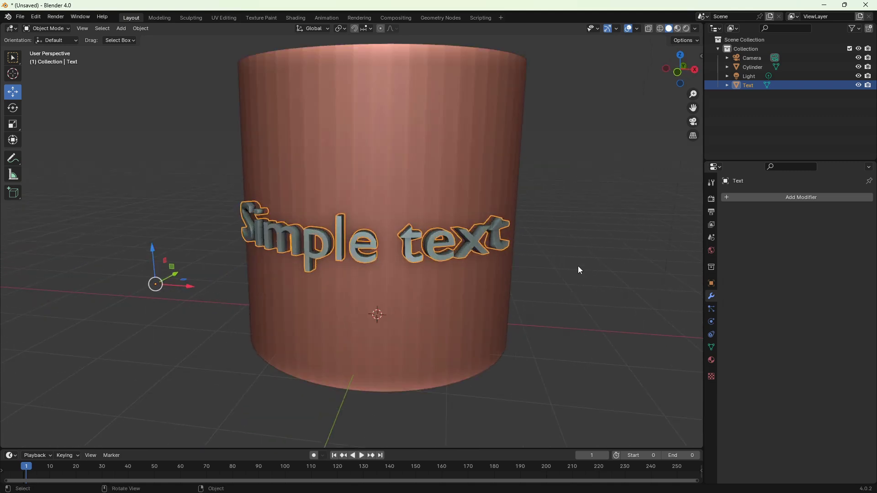
{"action": "left_click", "coordinate": [618, 258]}
{"action": "middle_click_drag", "start_coordinate": [618, 259], "coordinate": [603, 269]}
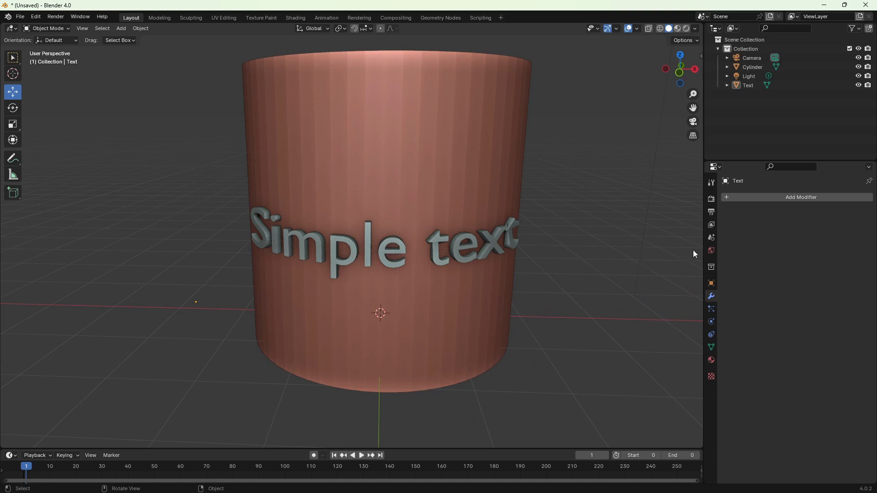
Step: Add a Boolean modifier to the cylinder in Union mode with the Text object as operand, and apply it
{"action": "left_click", "coordinate": [471, 179]}
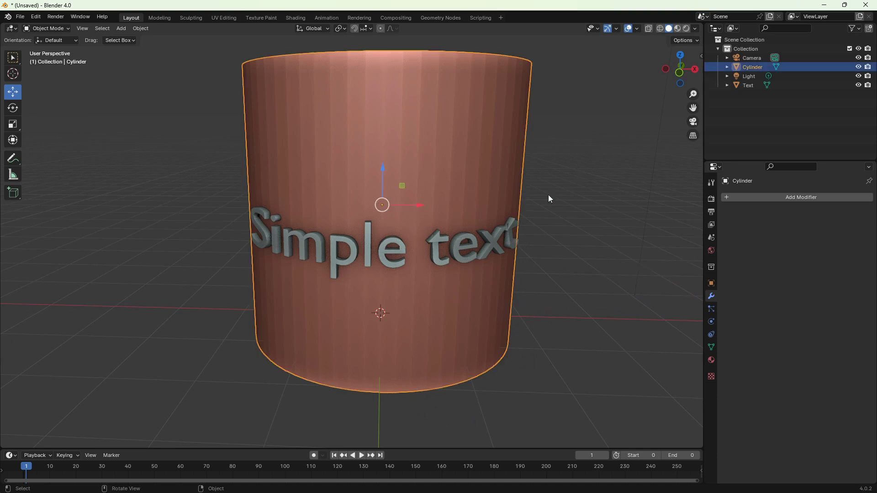
{"action": "left_click", "coordinate": [803, 199]}
{"action": "mouse_move", "coordinate": [803, 198]}
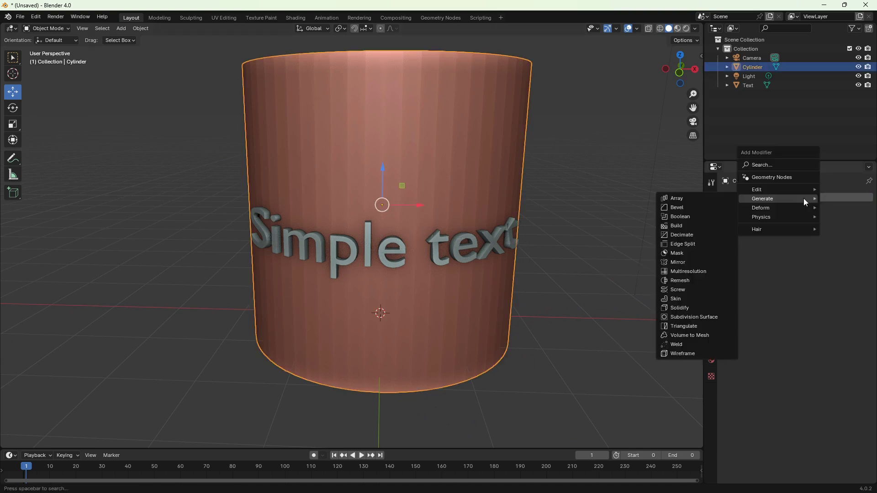
{"action": "left_click", "coordinate": [681, 217]}
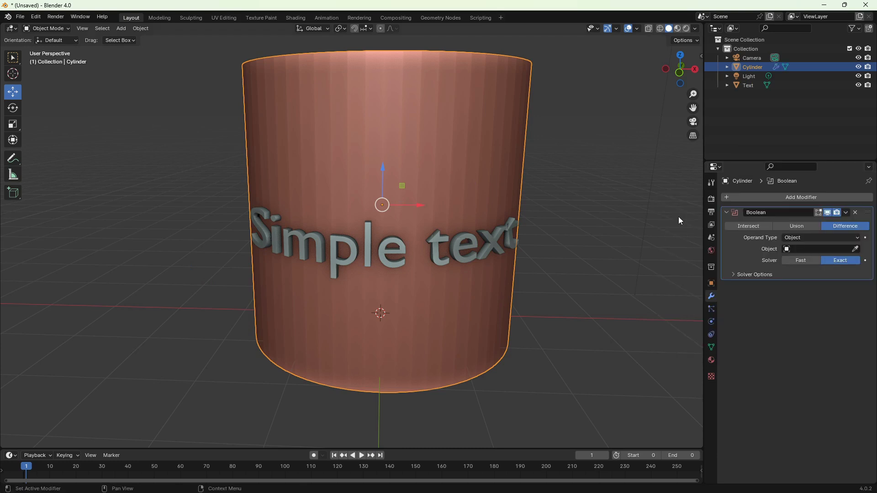
{"action": "left_click", "coordinate": [800, 226]}
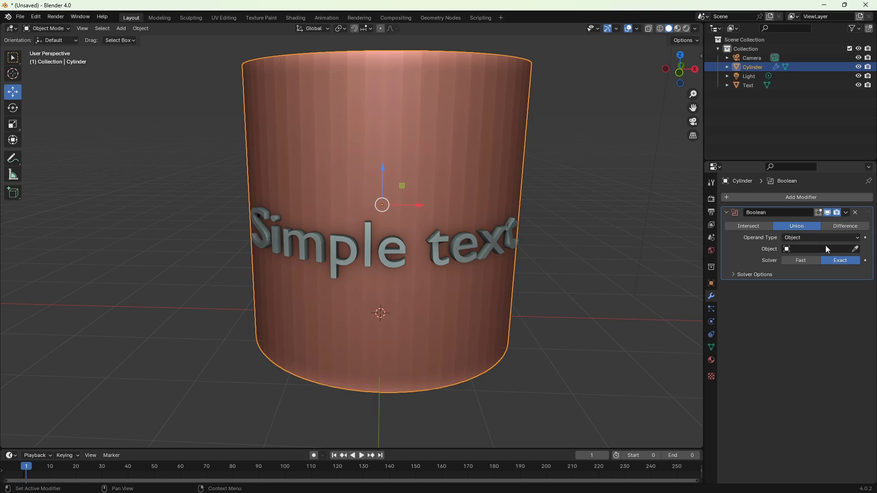
{"action": "left_click", "coordinate": [856, 249]}
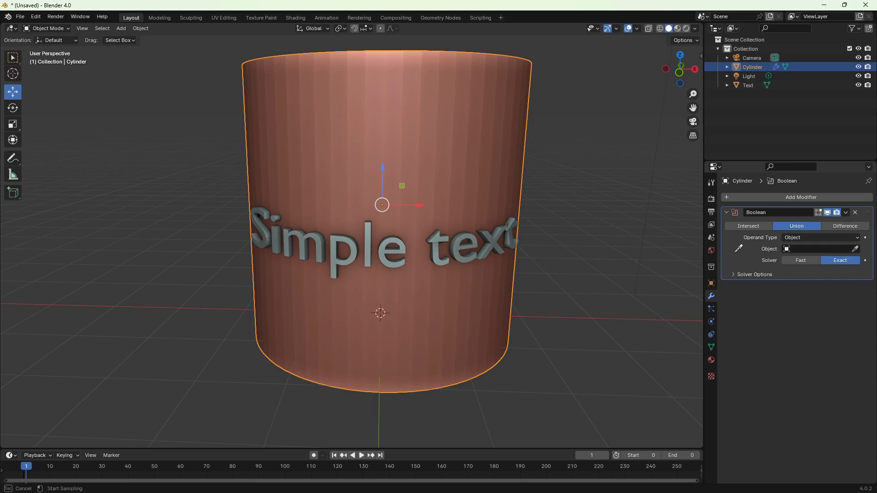
{"action": "left_click", "coordinate": [510, 234]}
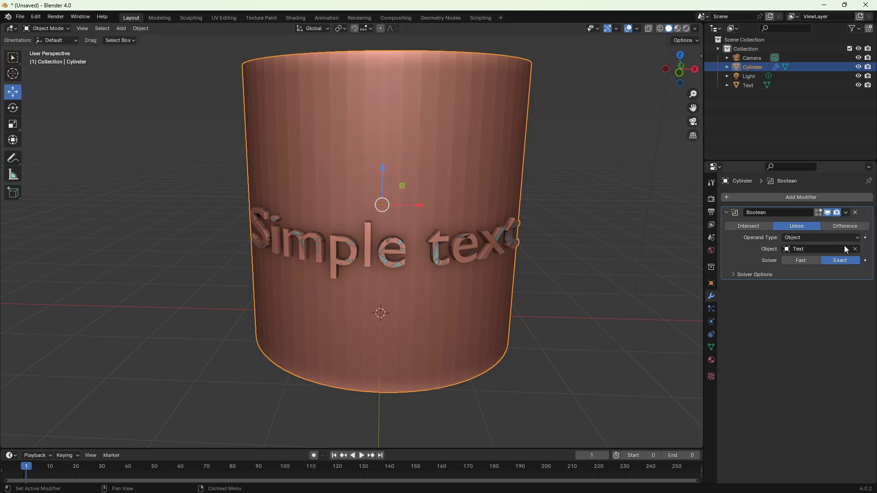
{"action": "left_click", "coordinate": [846, 213]}
{"action": "left_click", "coordinate": [802, 227]}
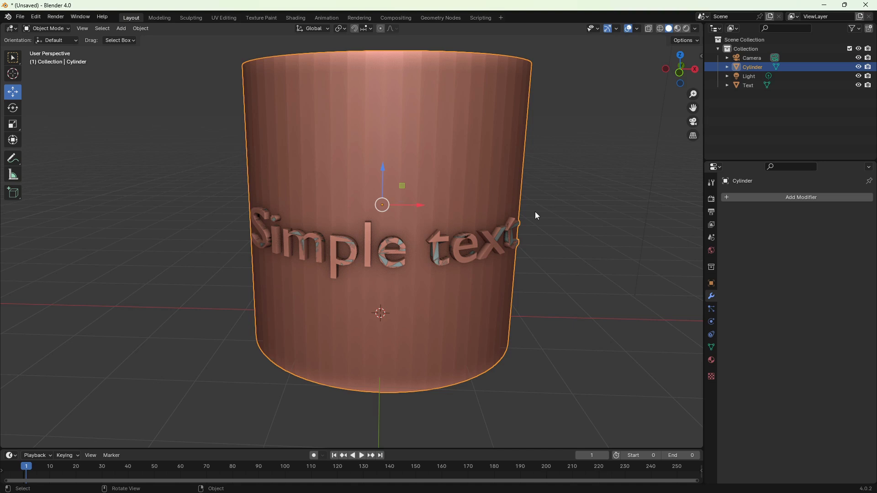
Step: Delete the separate Text object, leaving only the lettering merged into the cylinder
{"action": "left_click", "coordinate": [746, 87]}
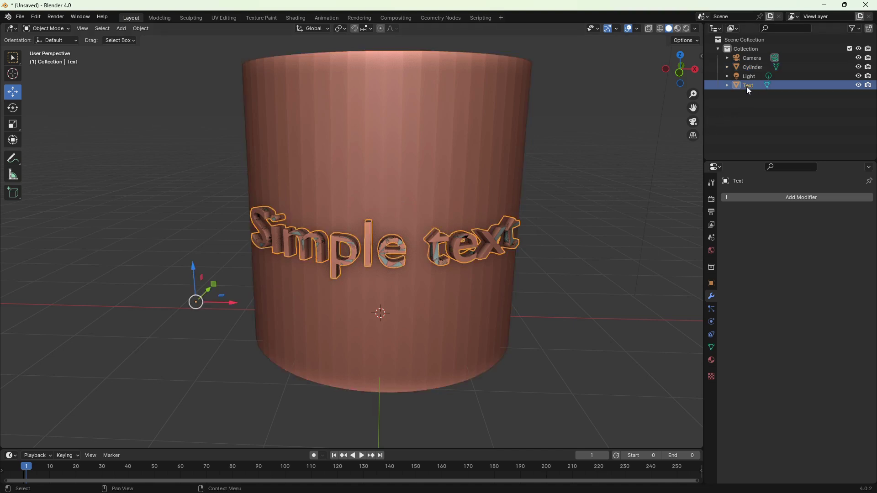
{"action": "key", "text": "x"}
{"action": "left_click", "coordinate": [608, 181]}
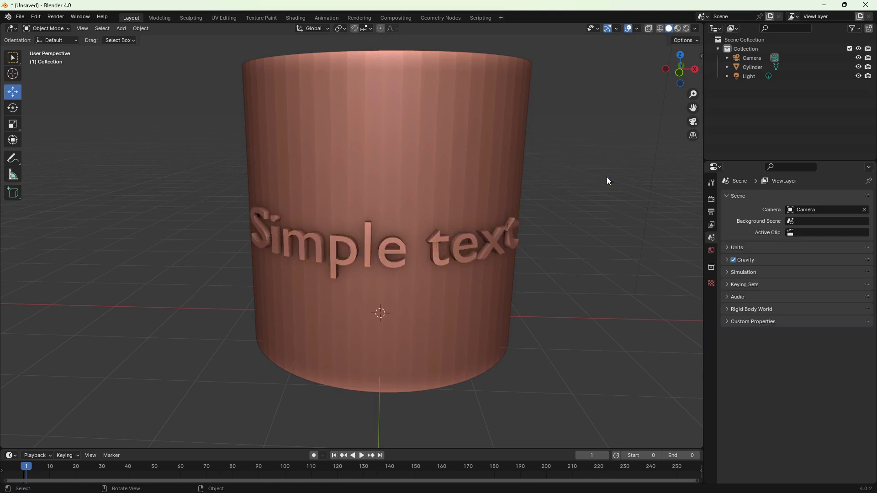